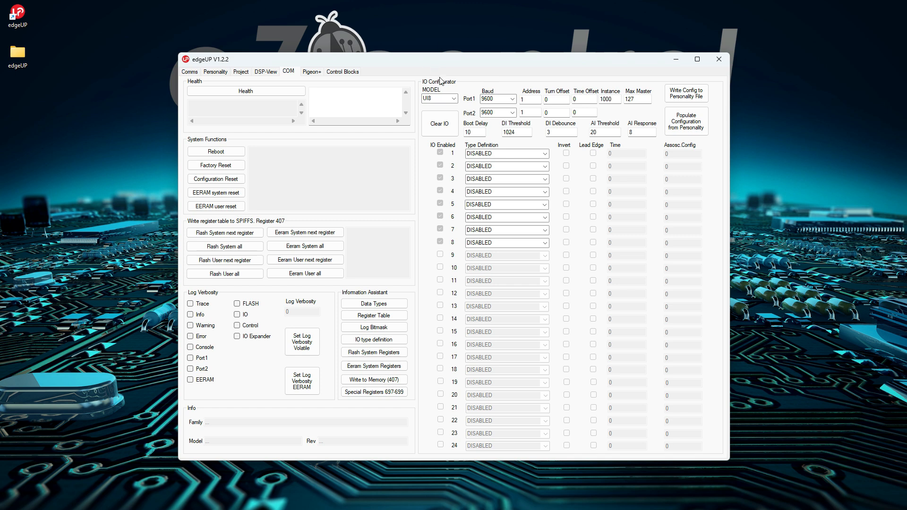
Open the USB connection to the controller on COM10 at 115200 baud.
mouse_move(444, 85)
left_click(189, 73)
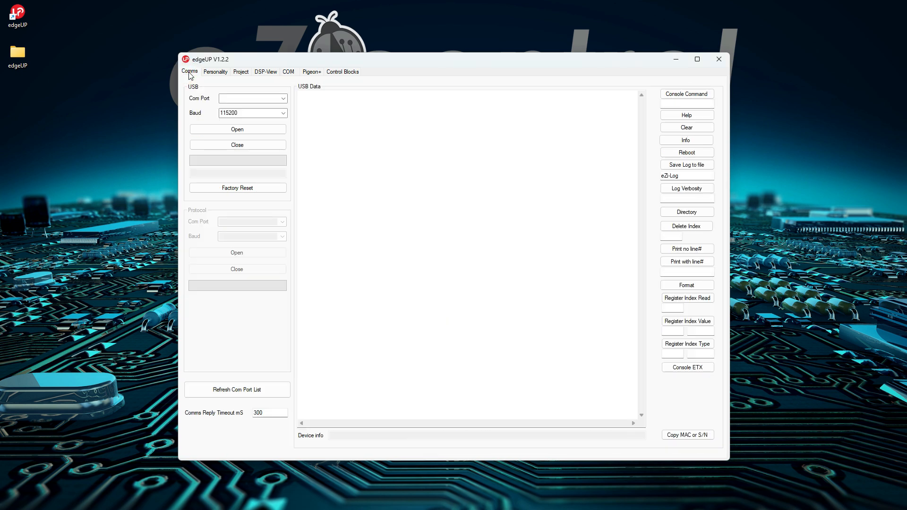
left_click(284, 100)
left_click(250, 105)
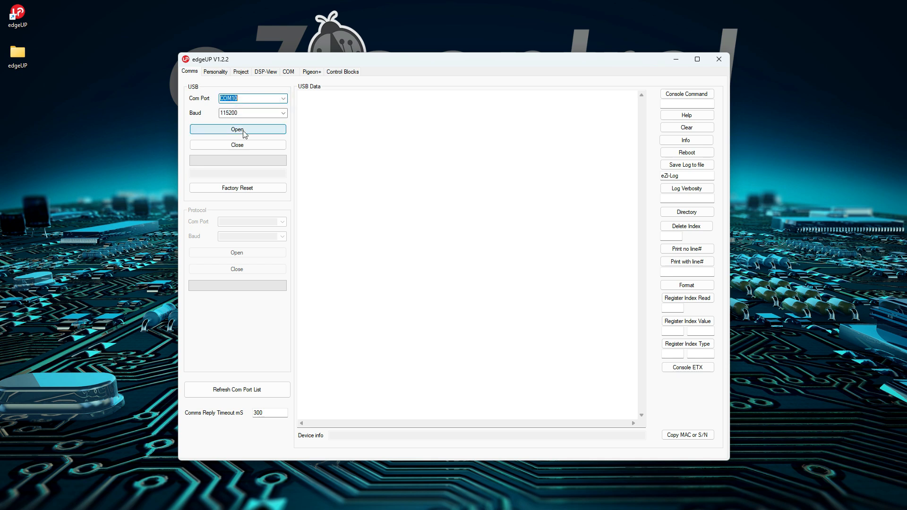
left_click(243, 131)
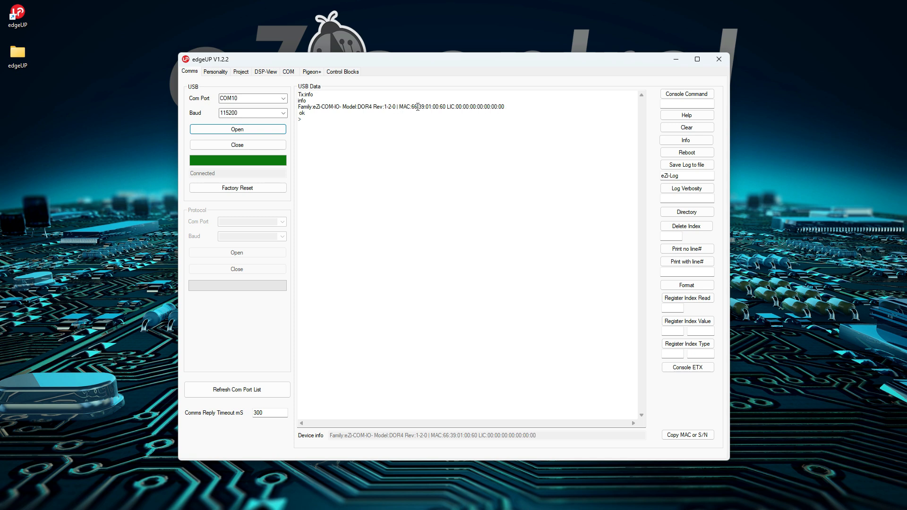
Run the health check for the connected controller.
left_click(289, 71)
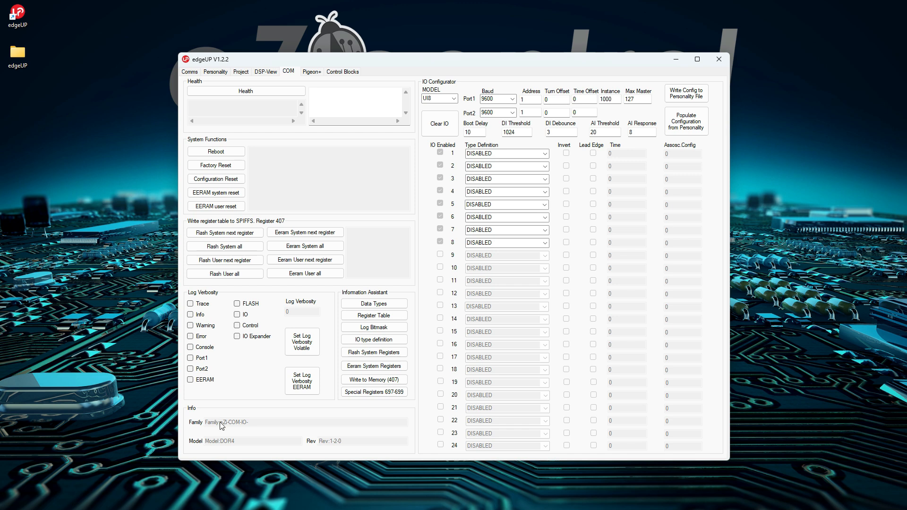
left_click(234, 92)
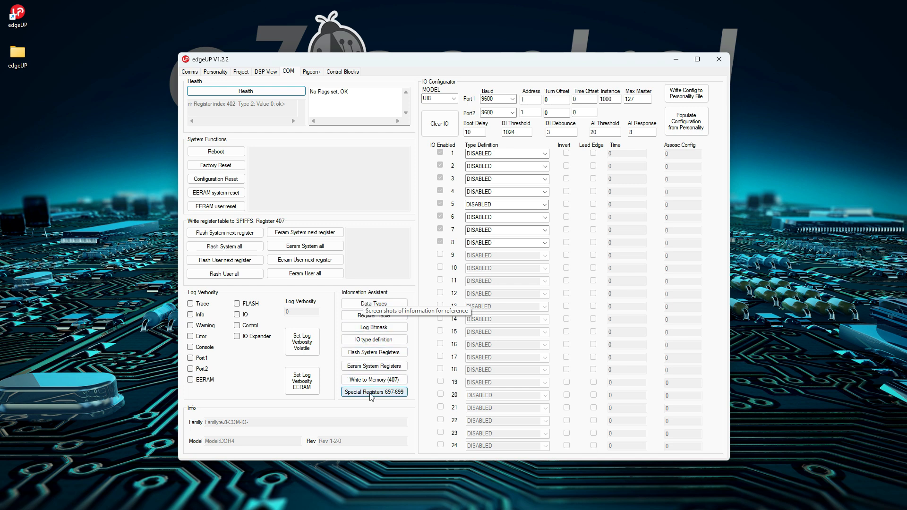
View the Data Types and Register Table reference windows, closing each after reading.
left_click(360, 305)
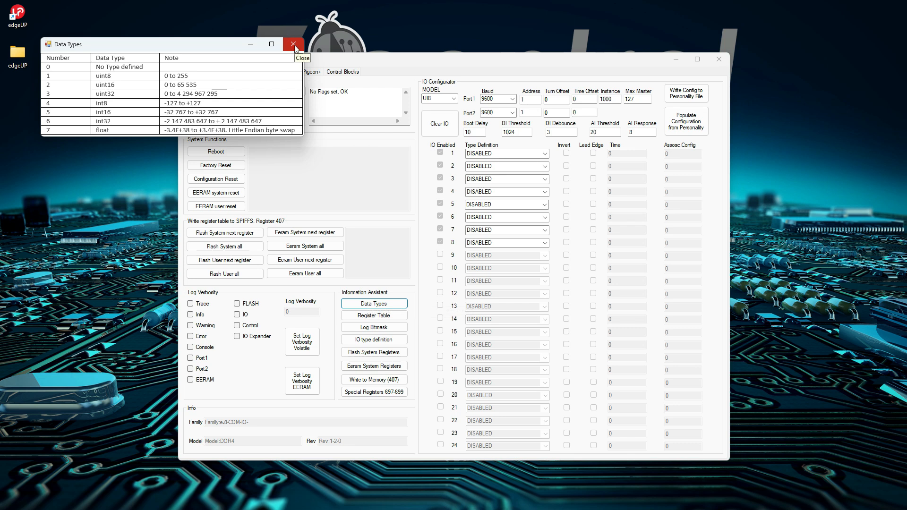
left_click(295, 47)
left_click(373, 315)
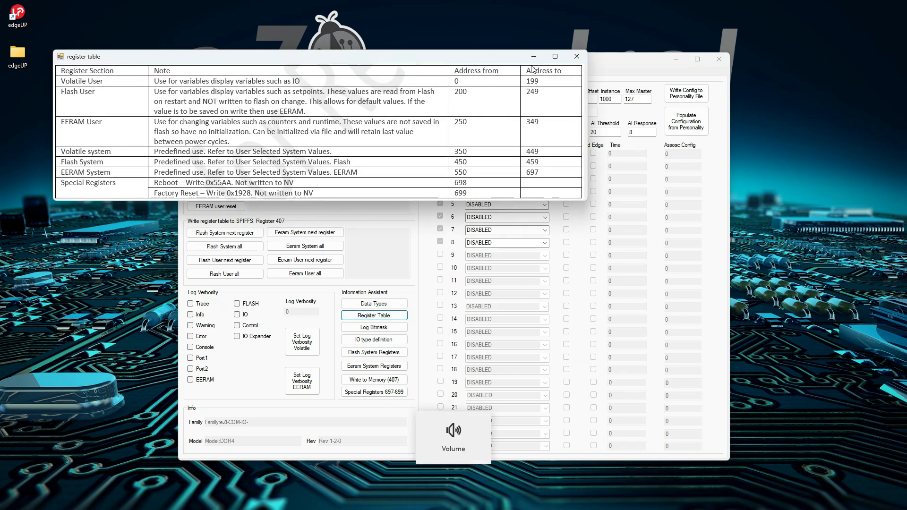
left_click(576, 56)
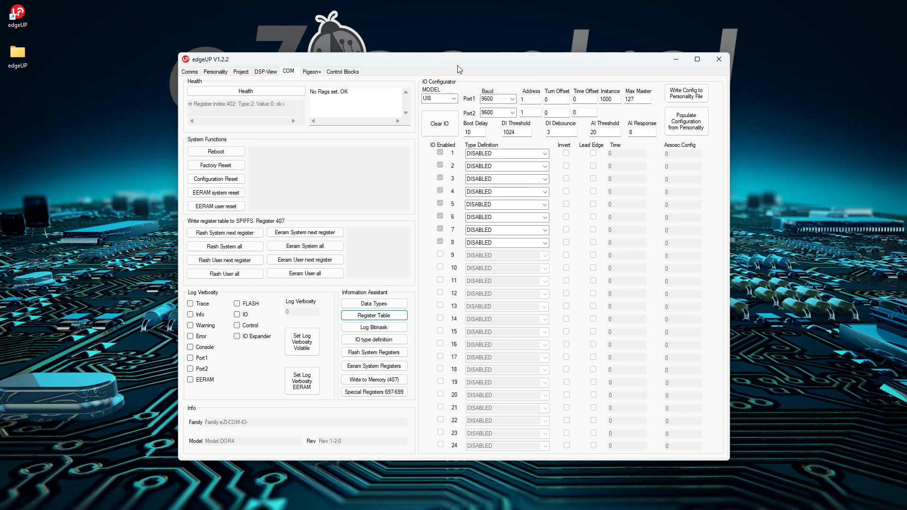
Switch the IO configurator's model to UI4UO4, FCU_U and finally DOR4 to compare their available IO rows.
left_click(454, 98)
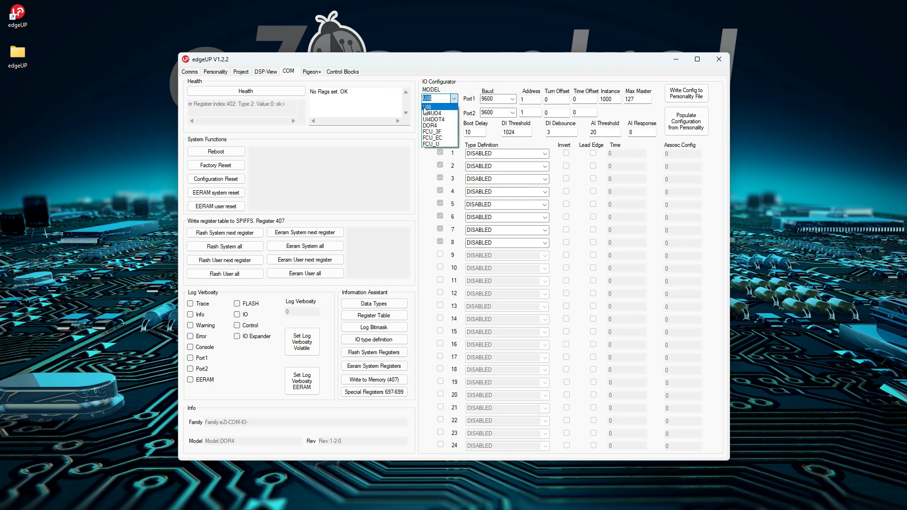
left_click(432, 113)
left_click(453, 98)
left_click(435, 144)
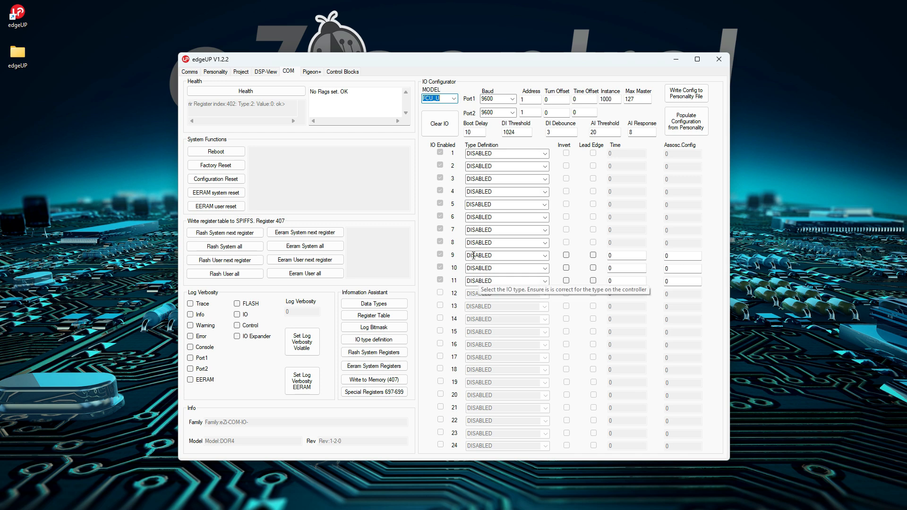
left_click(453, 99)
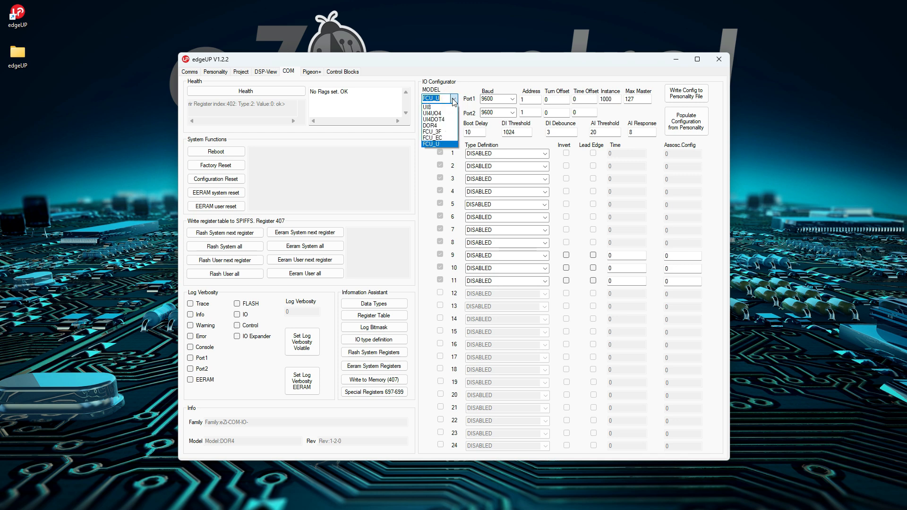
left_click(433, 125)
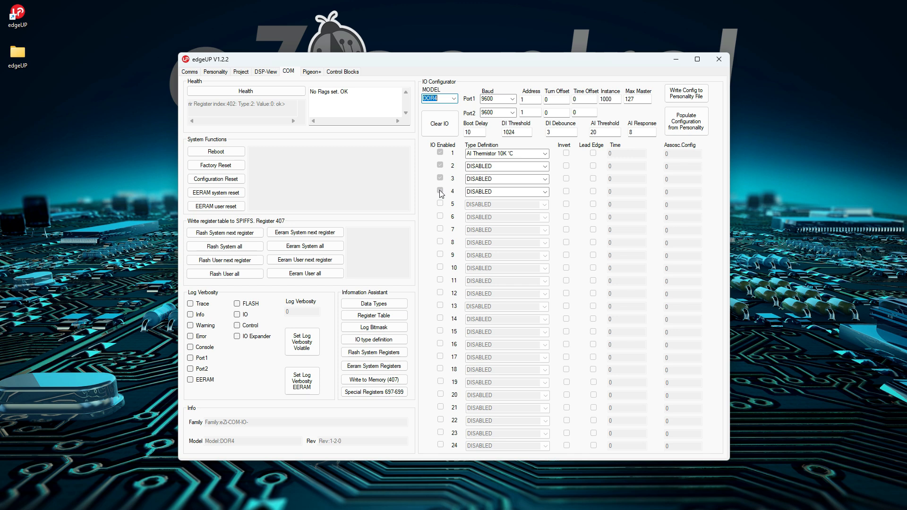
left_click(219, 74)
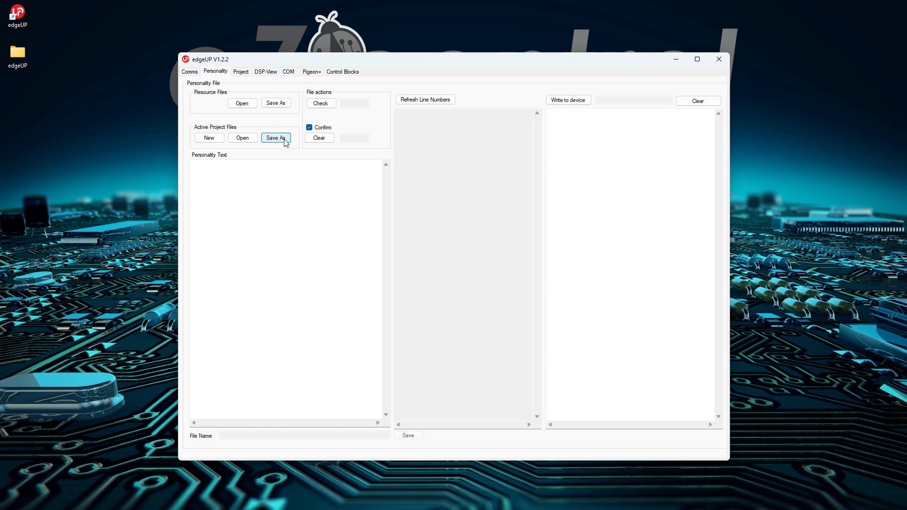
left_click(289, 72)
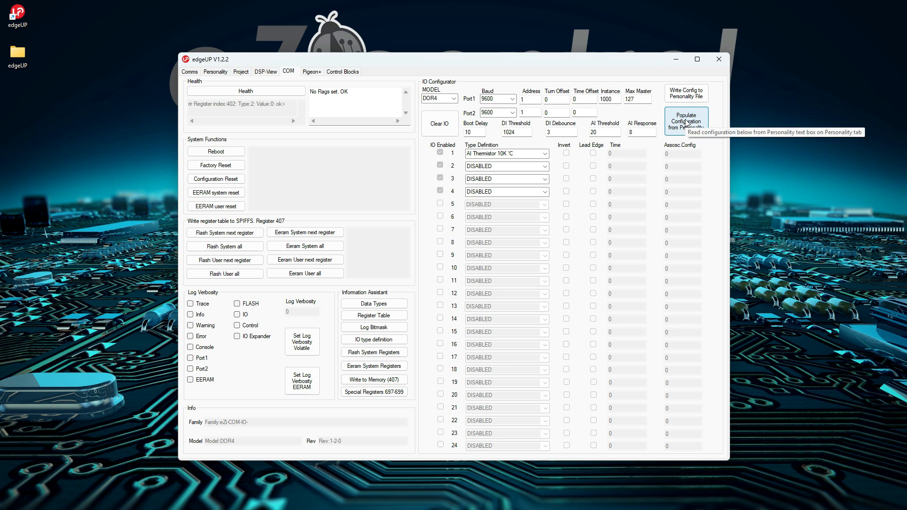
left_click(216, 72)
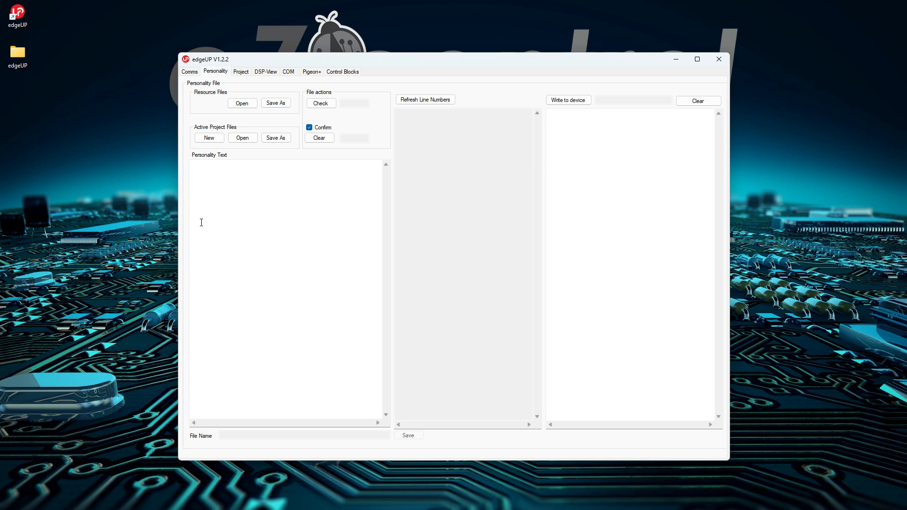
left_click(288, 72)
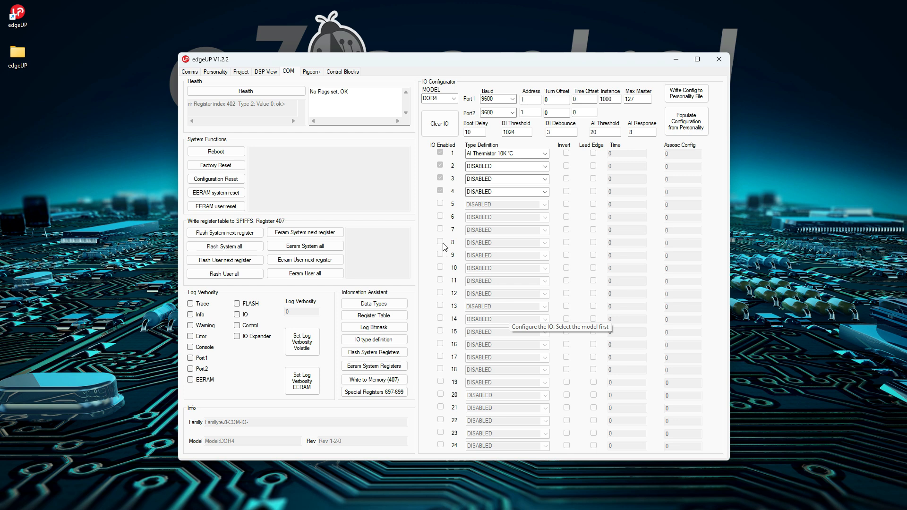
Set the IO configurator's model to UI8 and populate the configuration from the personality text.
left_click(455, 99)
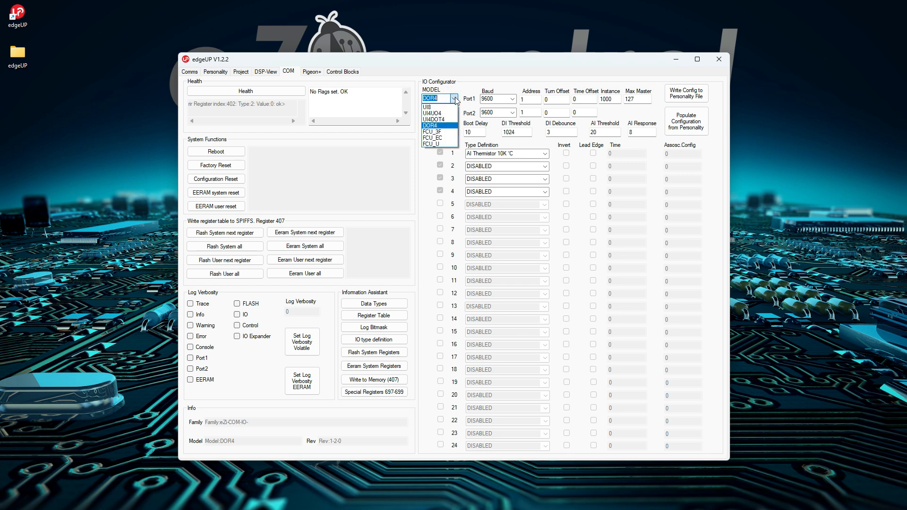
left_click(433, 106)
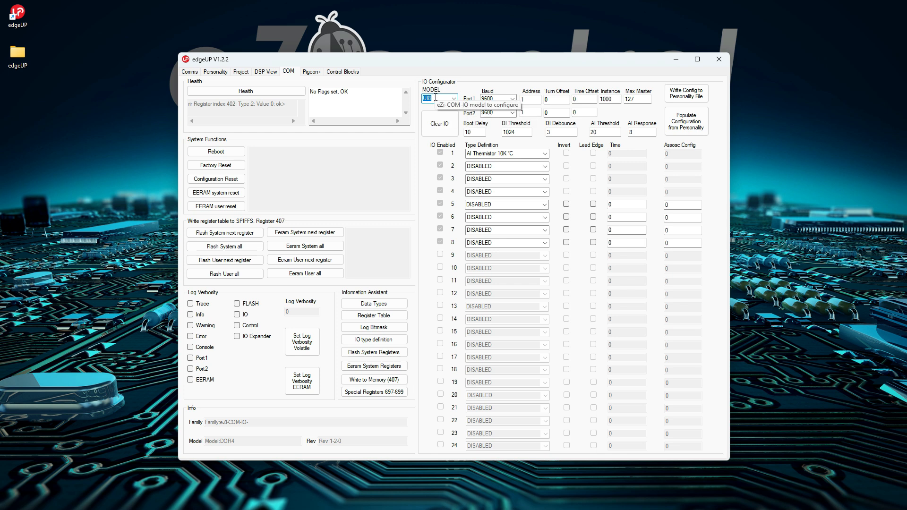
left_click(696, 124)
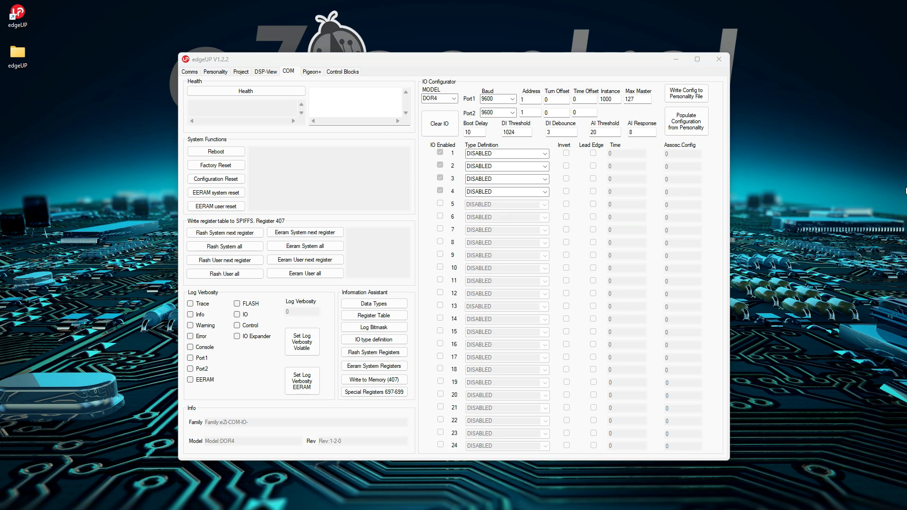
Clear the IO configuration and set the model to UI4UO4.
left_click(438, 129)
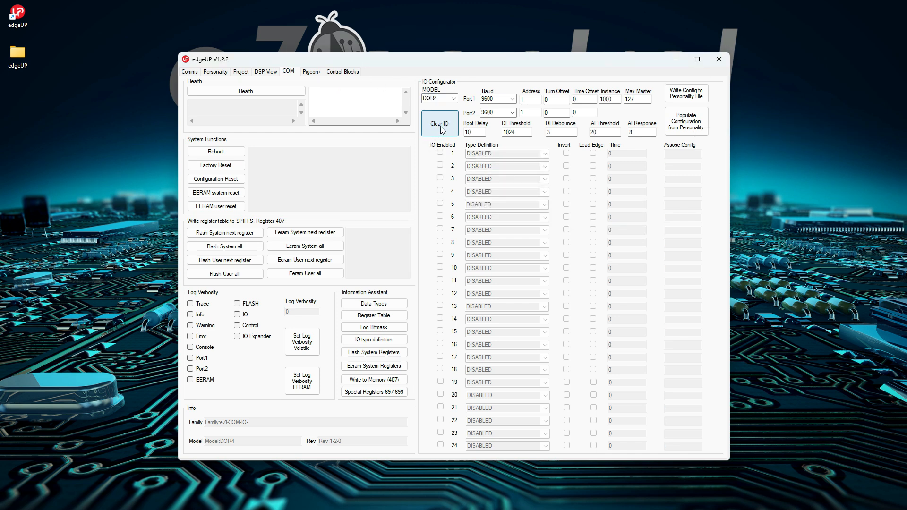
left_click(454, 99)
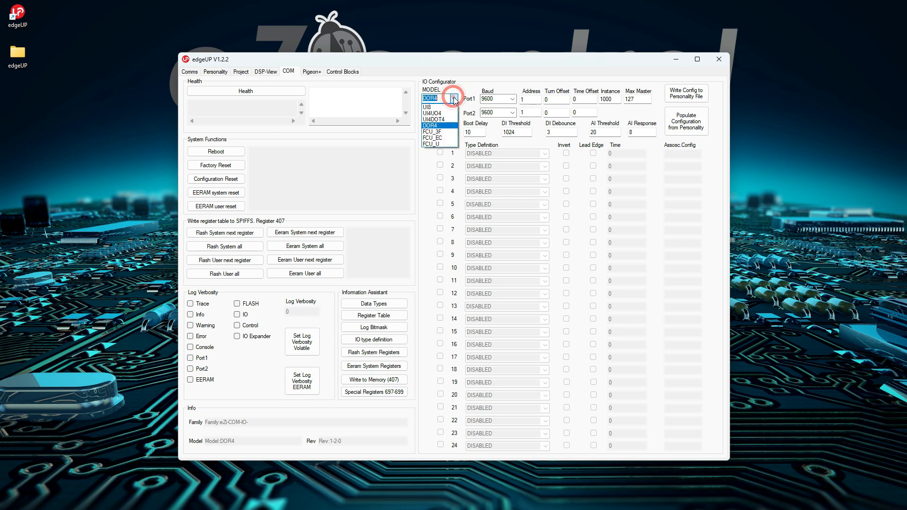
left_click(431, 113)
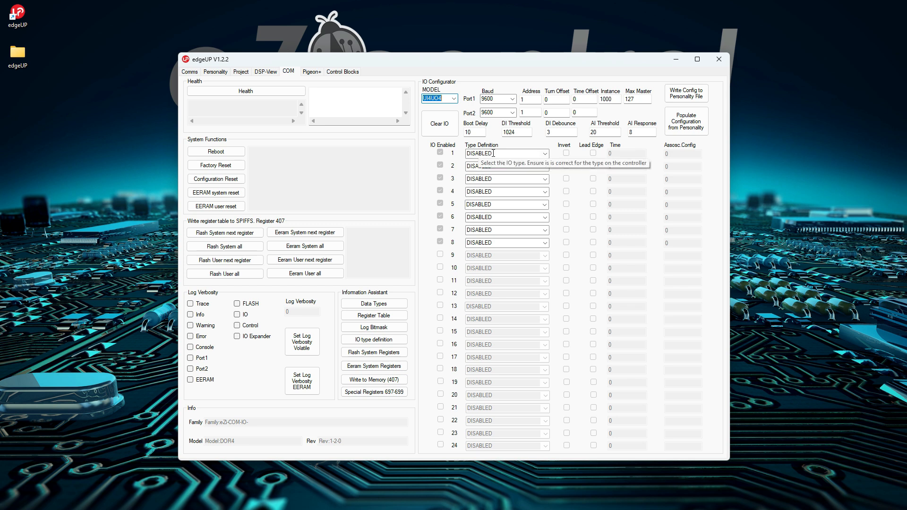
Try DO DIGITAL as the type definition of IO 1, and replace it with AO 0_TO_10_VOLT Percent.
left_click(544, 154)
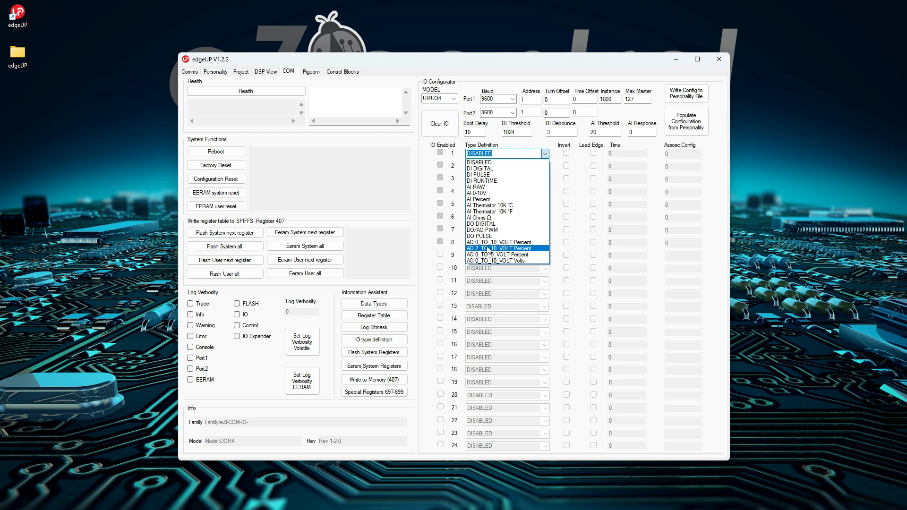
left_click(482, 224)
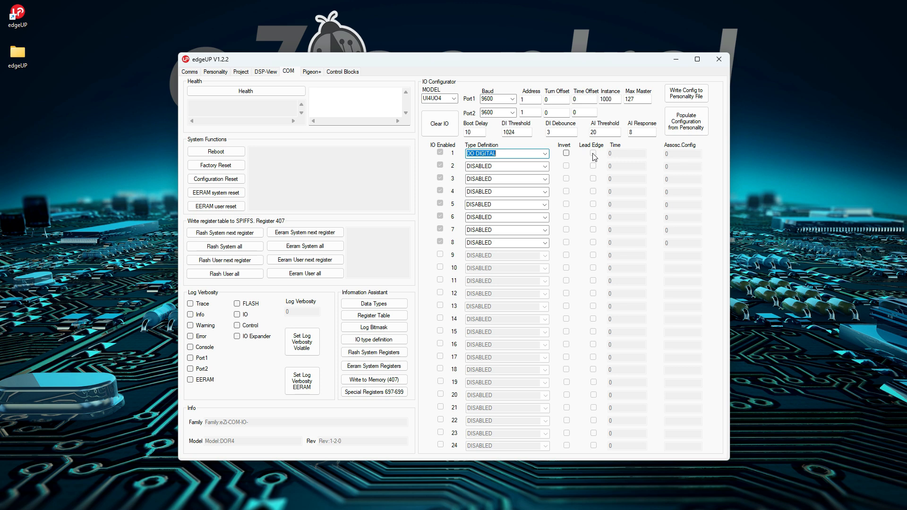
left_click(543, 154)
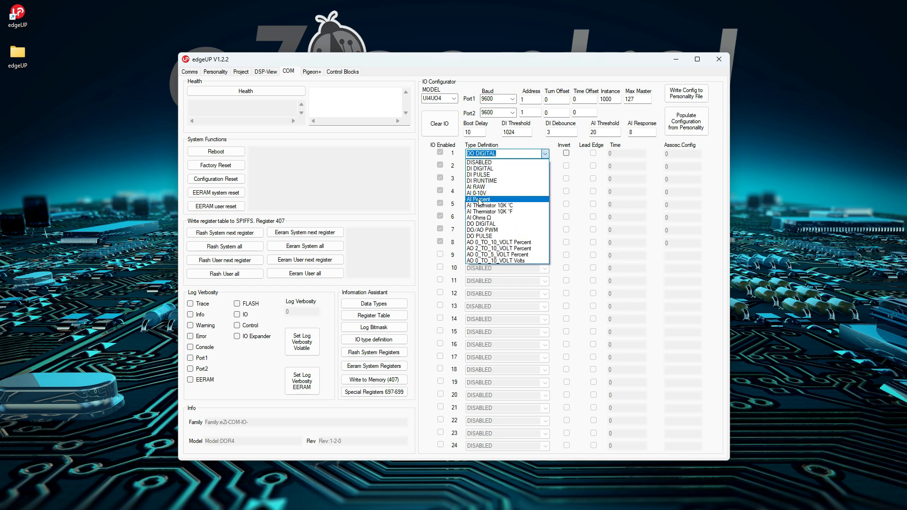
left_click(487, 242)
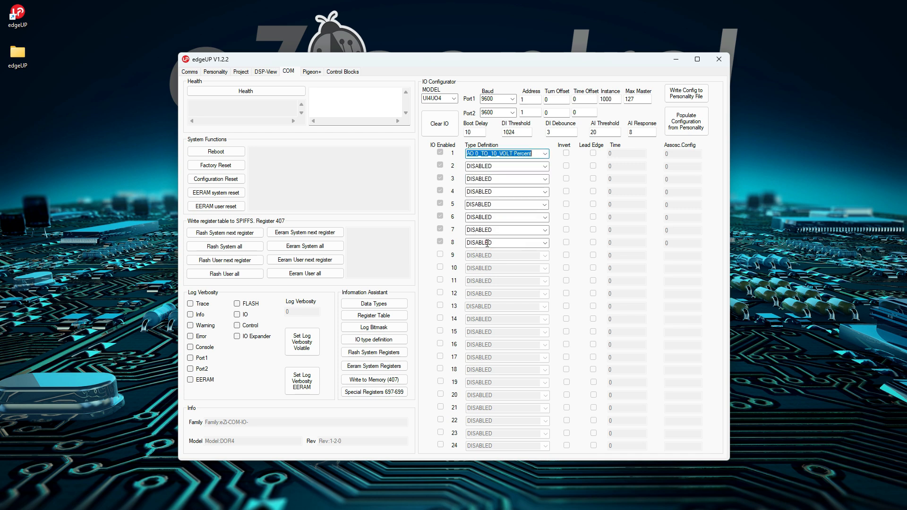
Try AI 0-10V as the type definition of IO 5, and replace it with DI PULSE.
left_click(544, 205)
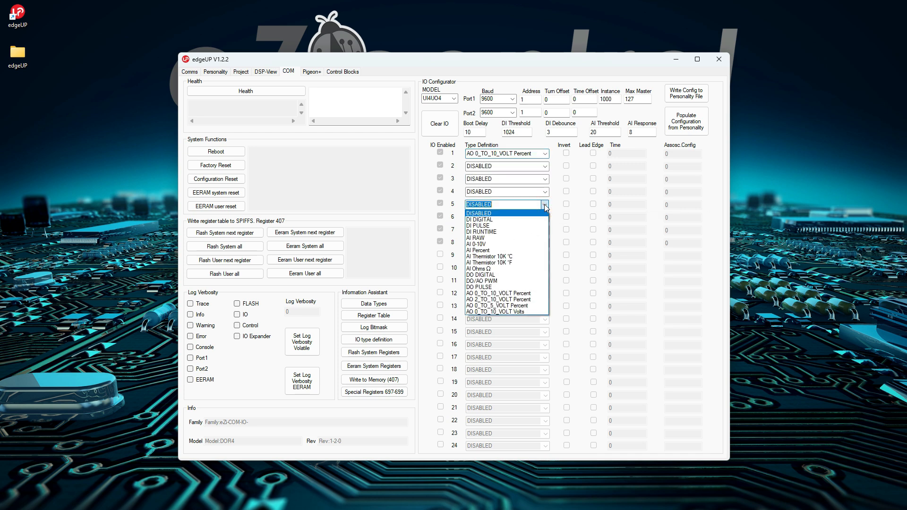
left_click(470, 244)
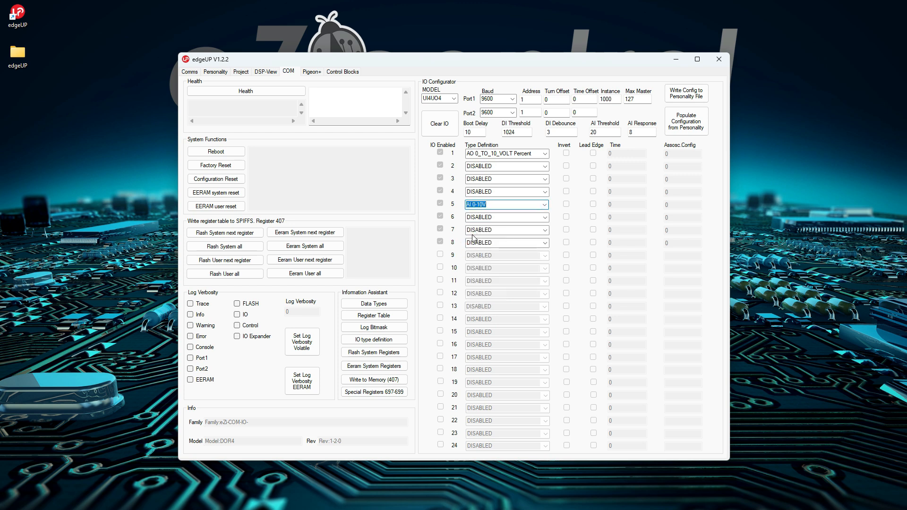
left_click(545, 205)
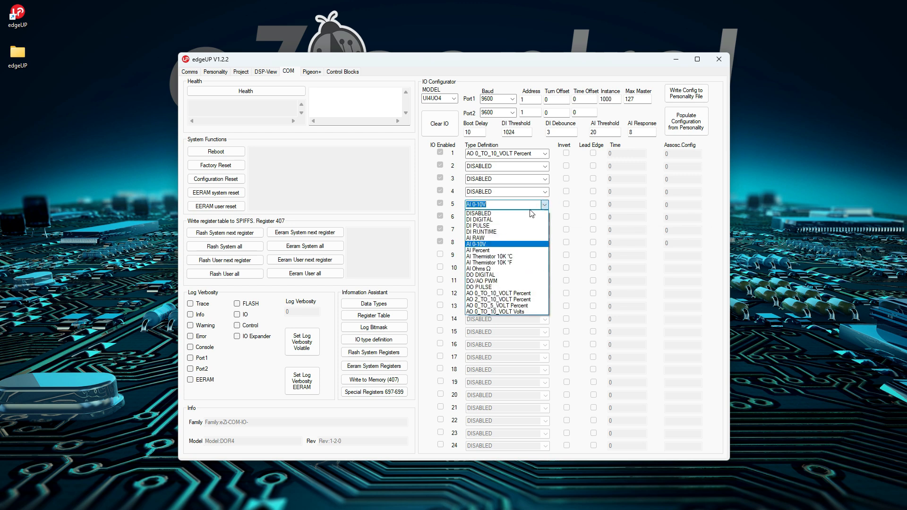
left_click(482, 227)
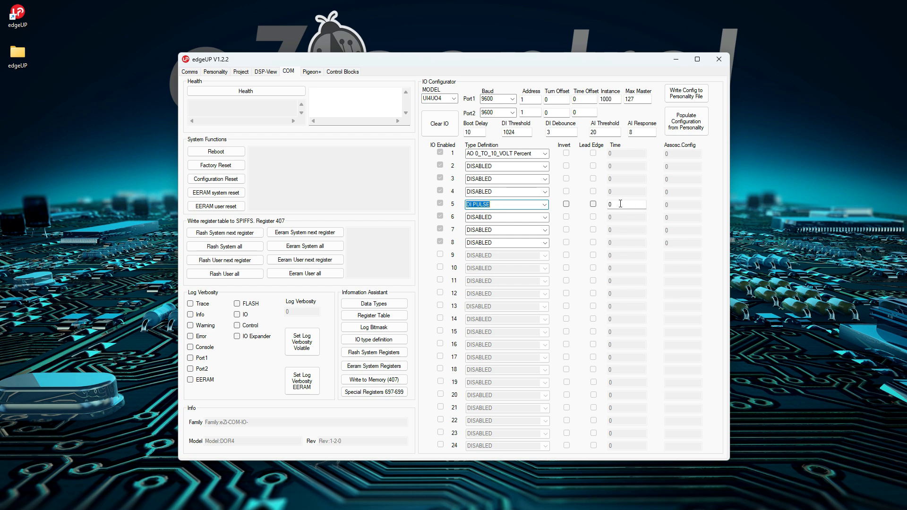
mouse_move(688, 150)
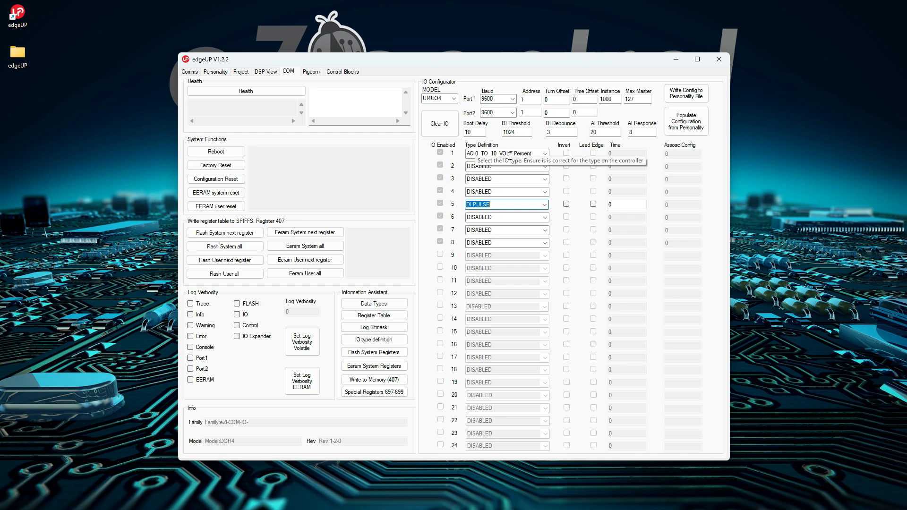
Set the type definitions of IO 1 to AO 0_TO_10_VOLT Percent, IO 2 to AO 2_TO_10_VOLT Percent, and IO 3 and 4 to AO 0_TO_5_VOLT Percent.
left_click(545, 153)
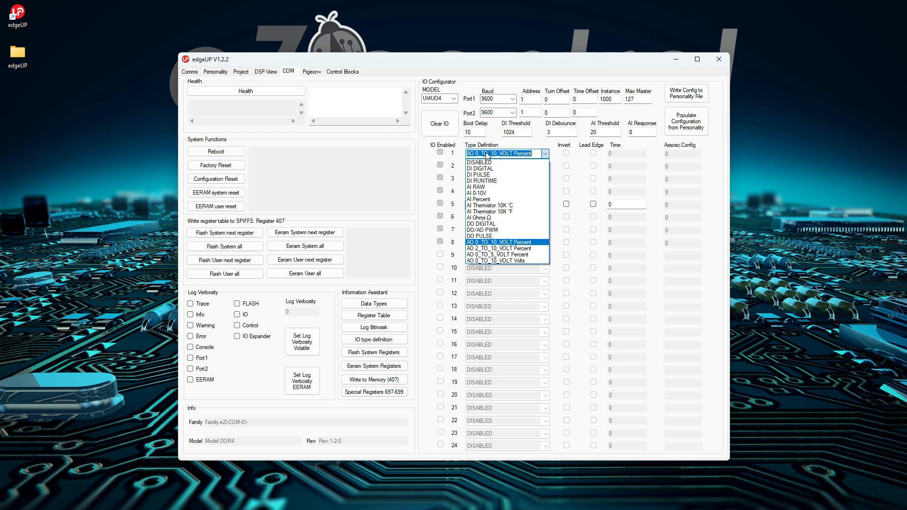
left_click(483, 242)
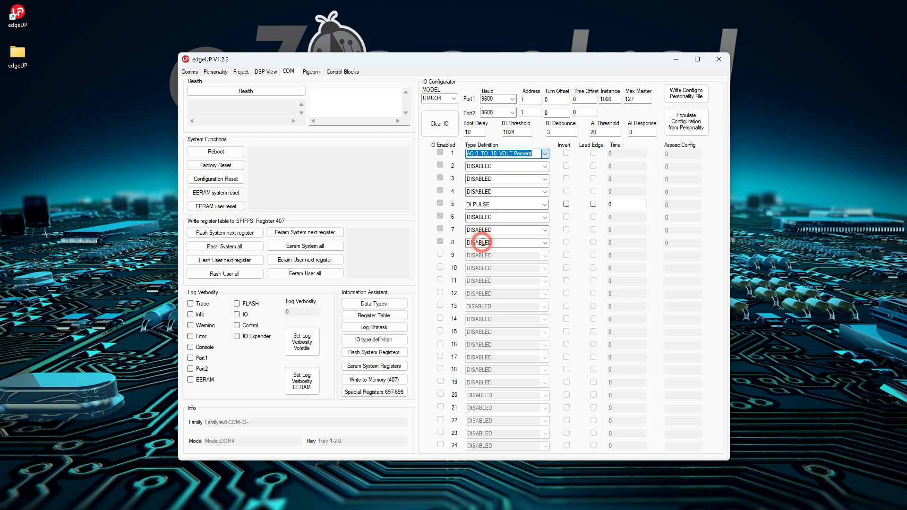
left_click(545, 166)
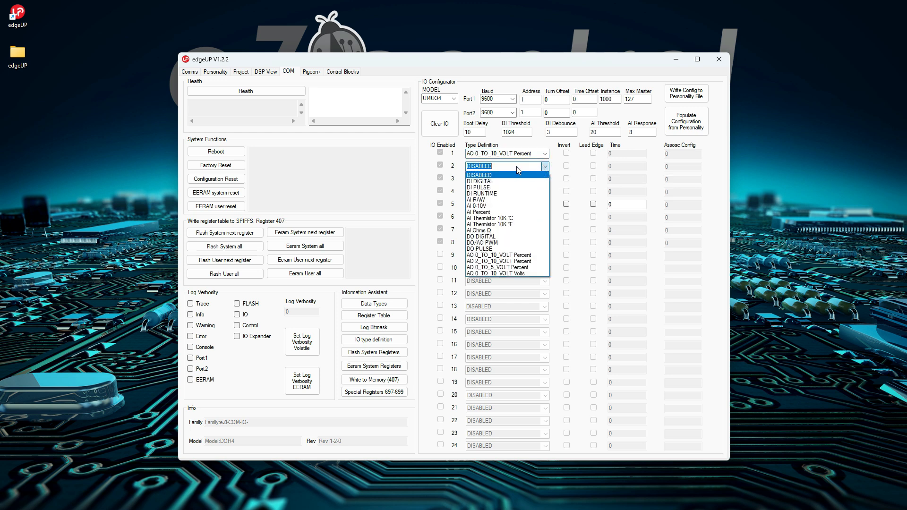
left_click(480, 261)
left_click(547, 178)
left_click(492, 274)
left_click(545, 191)
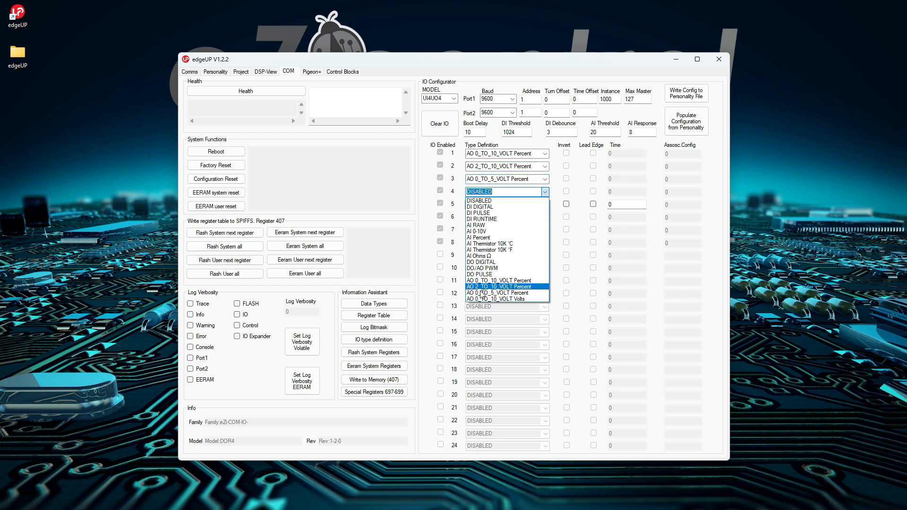
left_click(492, 287)
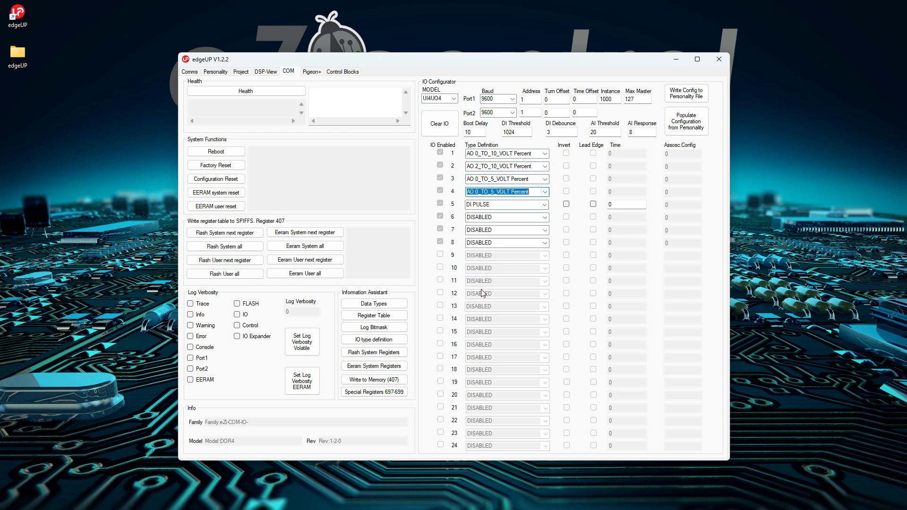
Set the type definitions of IO 5 to DI DIGITAL, IO 6 to DI PULSE, IO 7 to DI RUNTIME and IO 8 to AI Thermistor 10K °C.
left_click(544, 204)
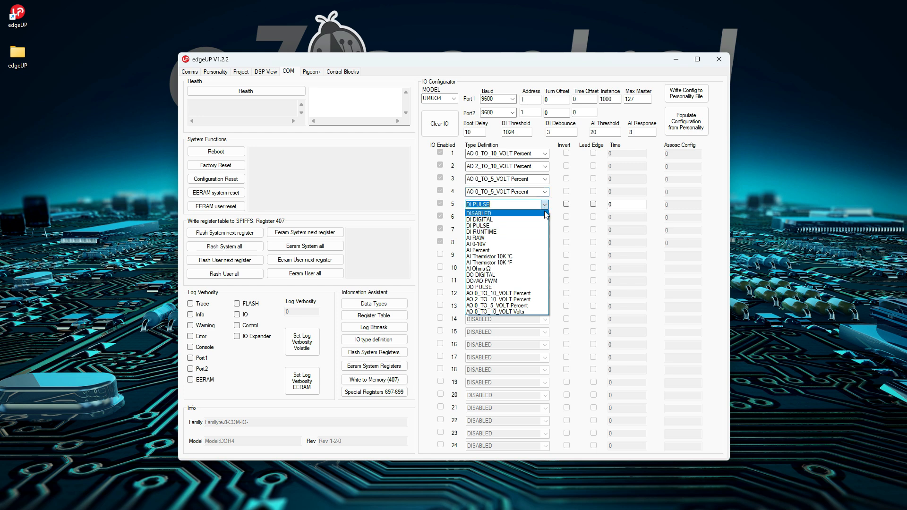
left_click(479, 220)
left_click(544, 217)
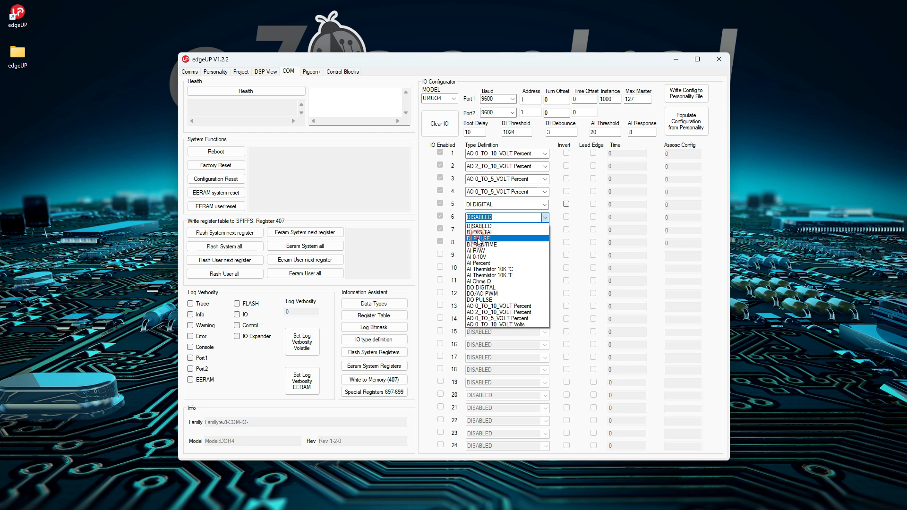
left_click(478, 238)
left_click(544, 230)
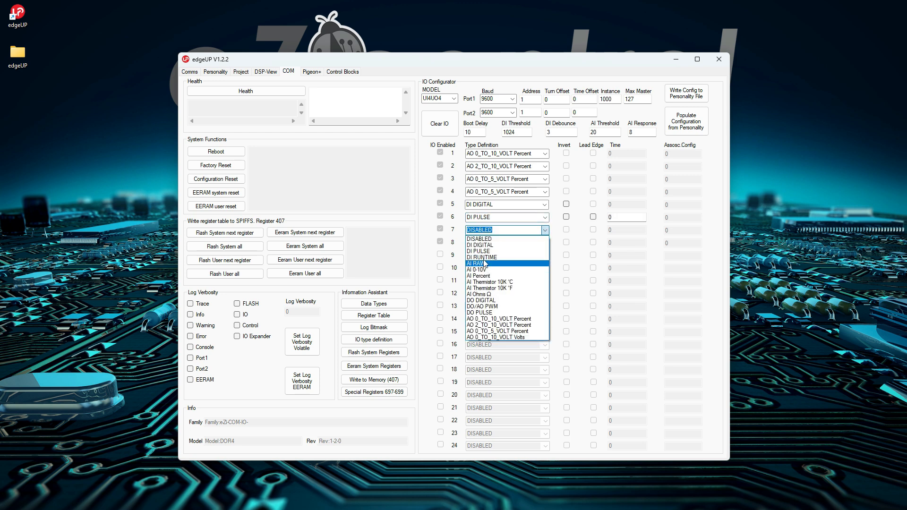
left_click(481, 257)
left_click(545, 243)
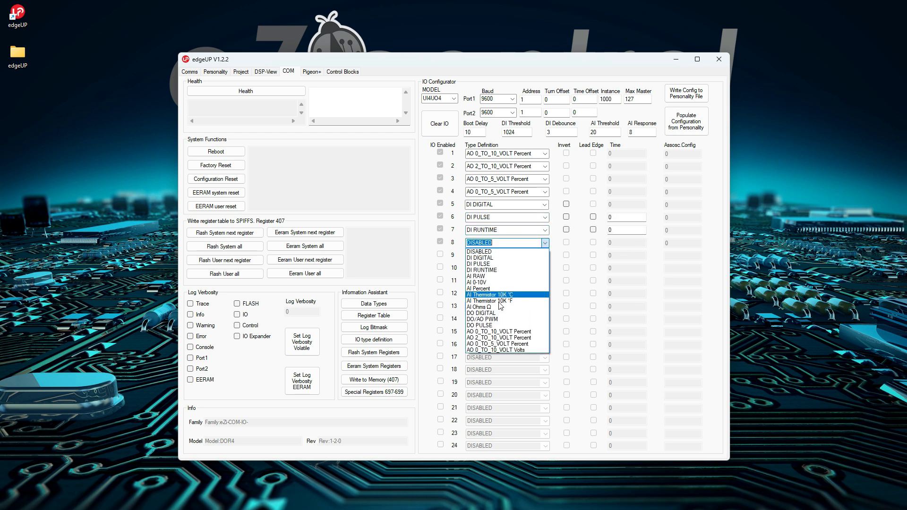
left_click(505, 269)
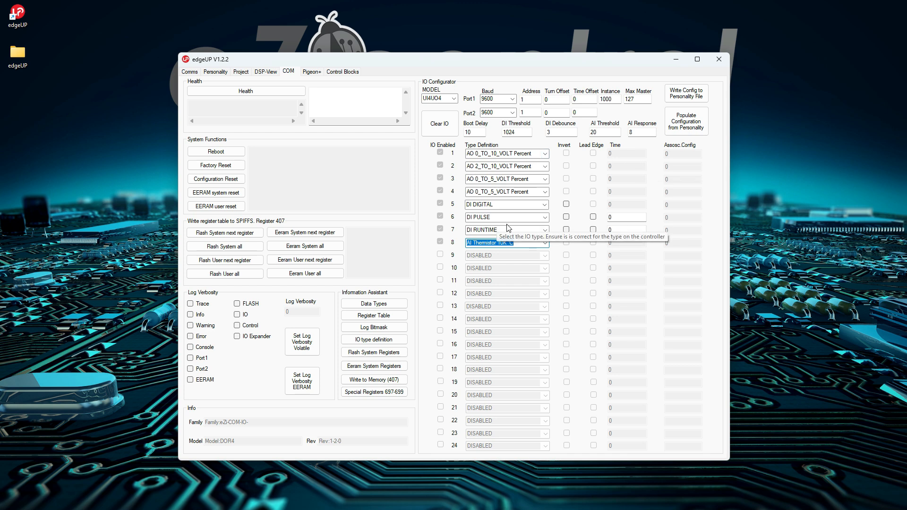
Write the IO configuration to the personality text and review the generated lines and the reg_fsys.txt file header.
left_click(681, 96)
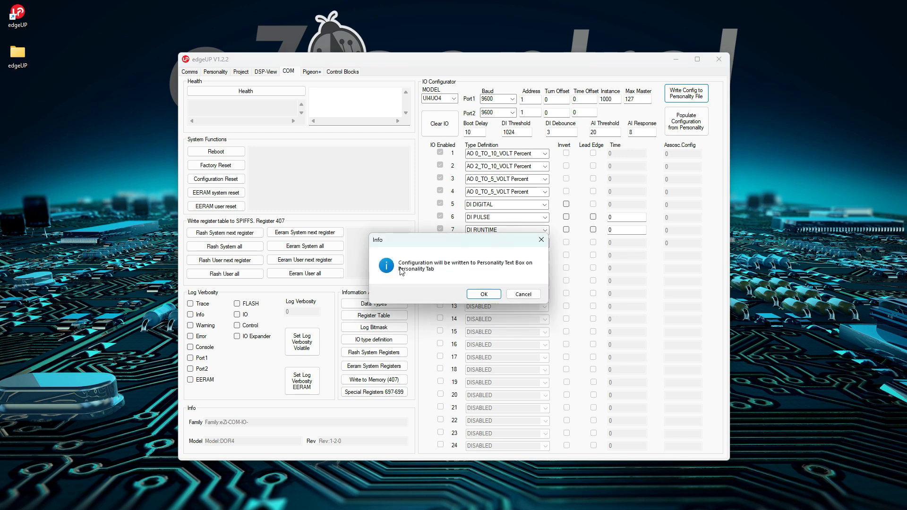
left_click(483, 294)
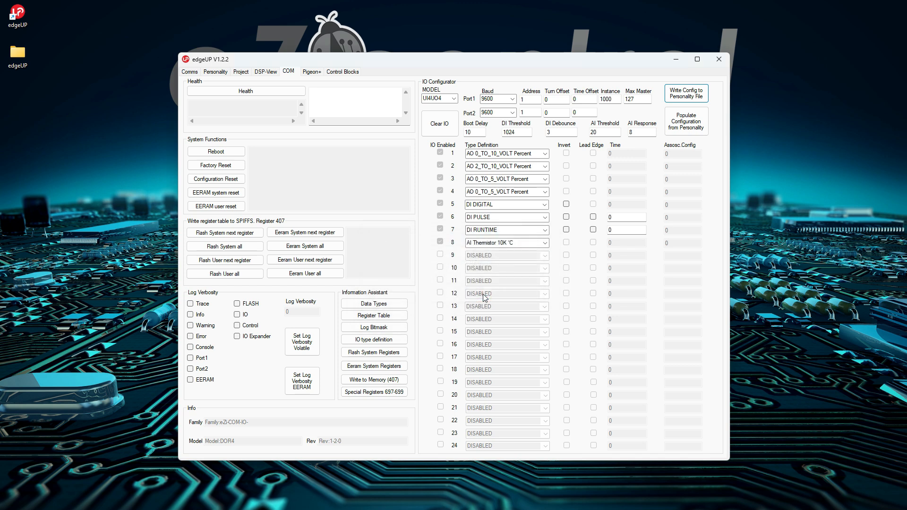
left_click(220, 71)
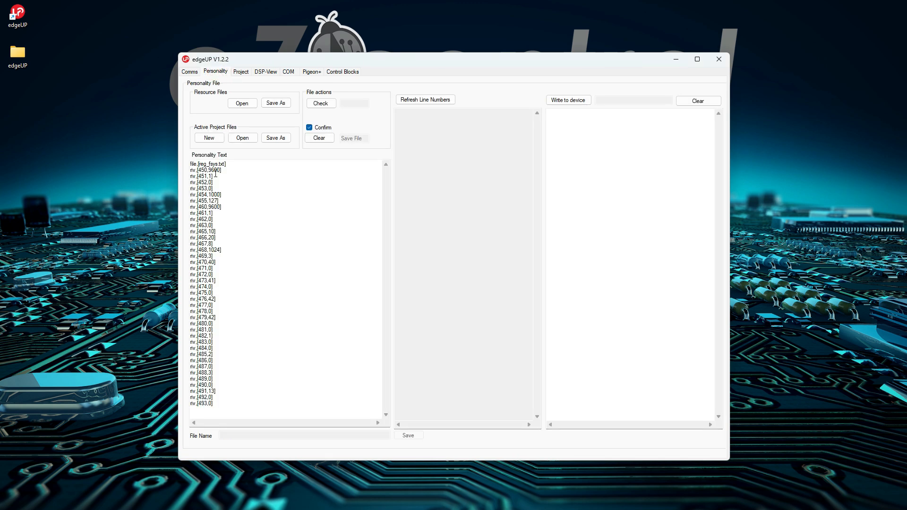
left_click_drag(191, 164, 228, 414)
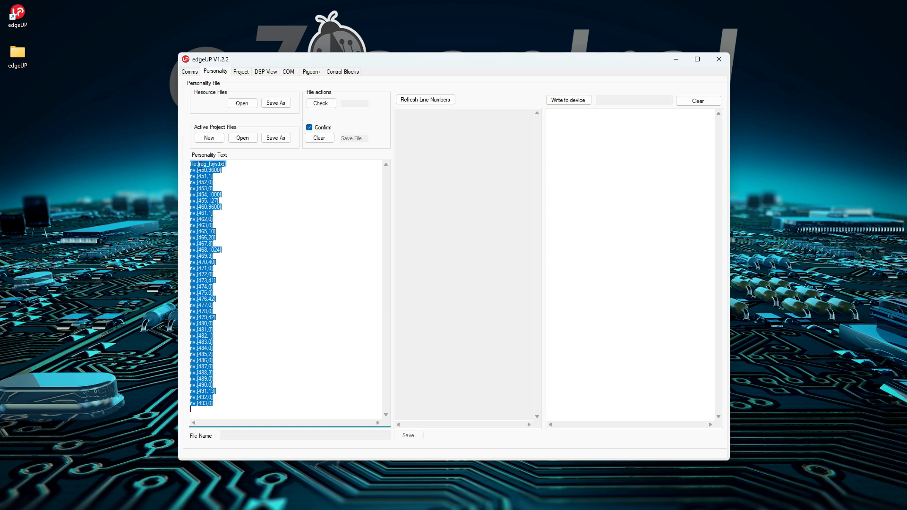
left_click_drag(198, 166, 214, 165)
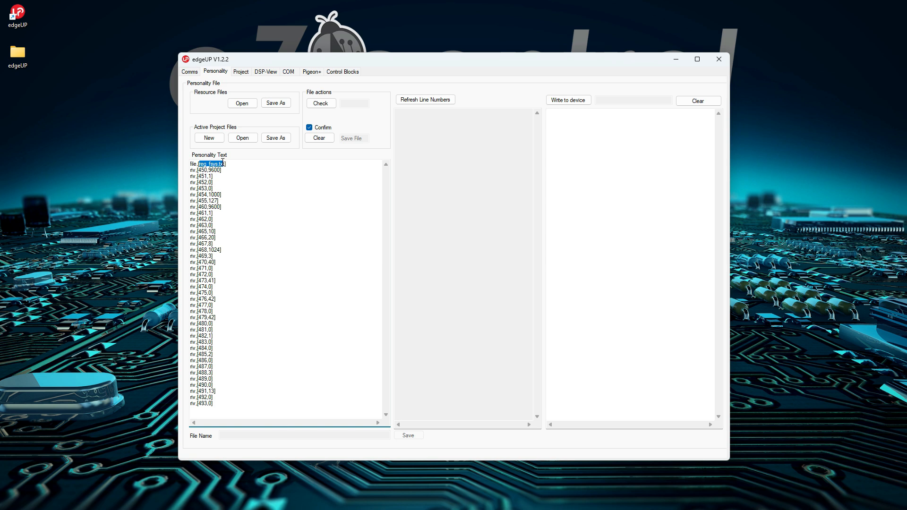
Set the UI4UO4 folder under 04 - Project Tab as the active project and return to the personality text.
left_click(241, 72)
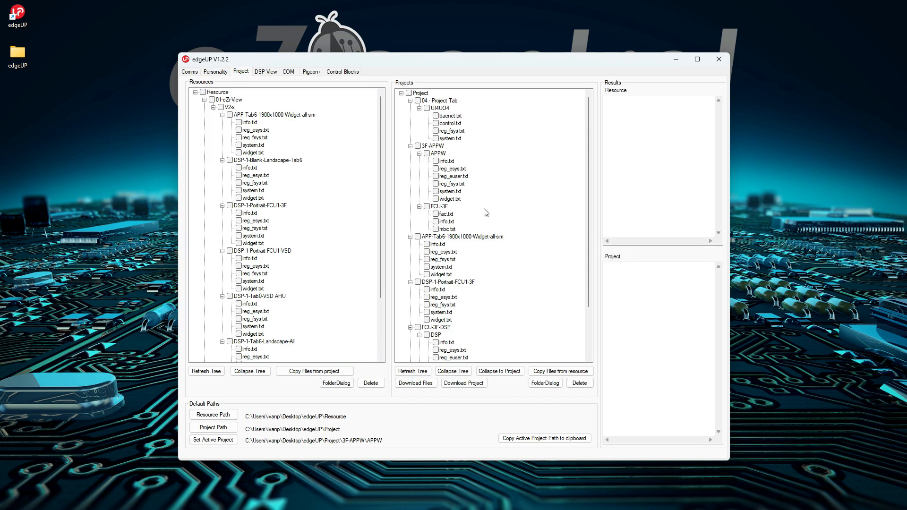
left_click(427, 109)
left_click(231, 439)
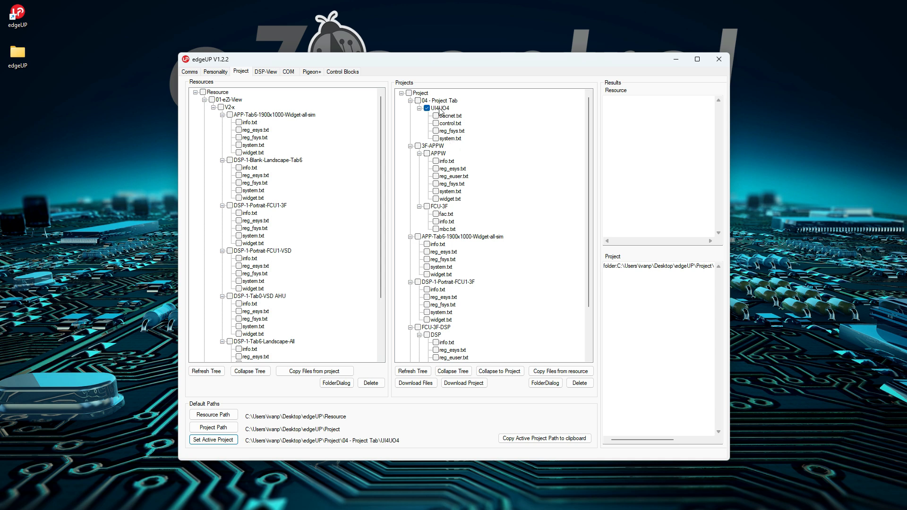
left_click(215, 71)
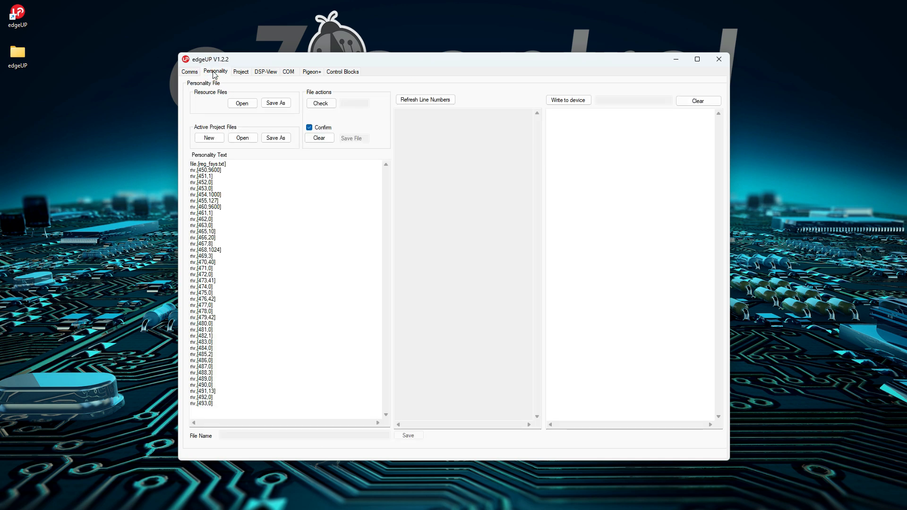
left_click(276, 137)
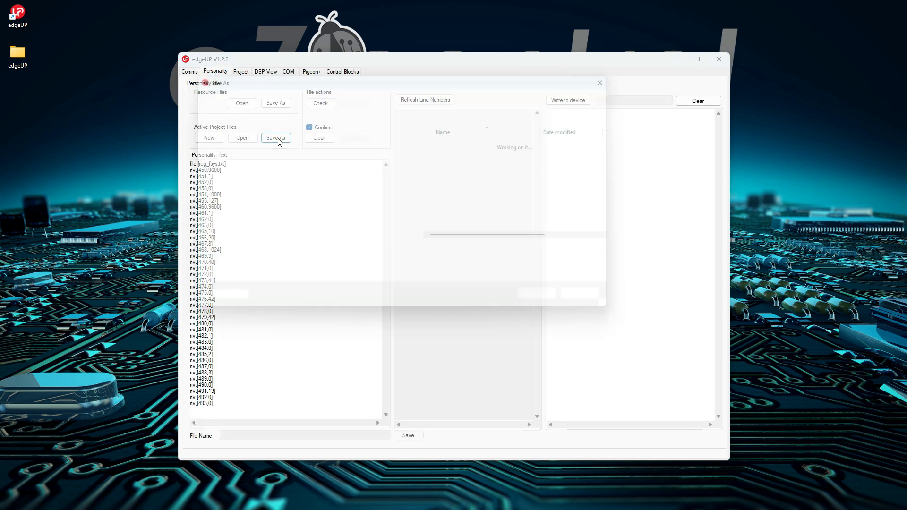
left_click(452, 170)
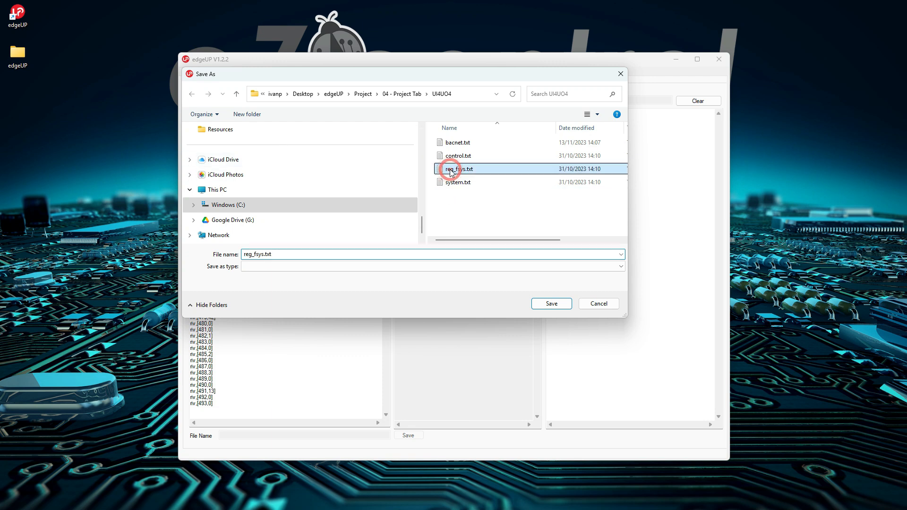
left_click(599, 304)
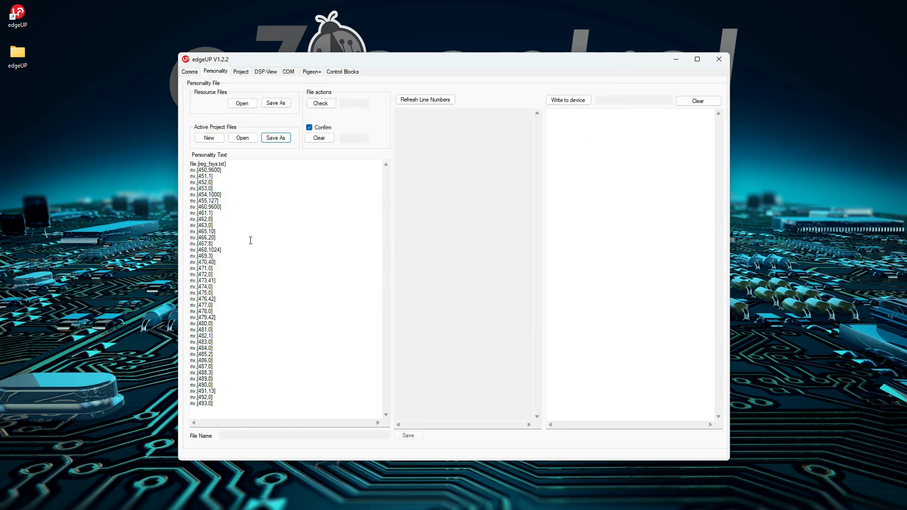
Open the active project's reg_fsys.txt as the personality text and return to the IO configurator.
left_click(242, 138)
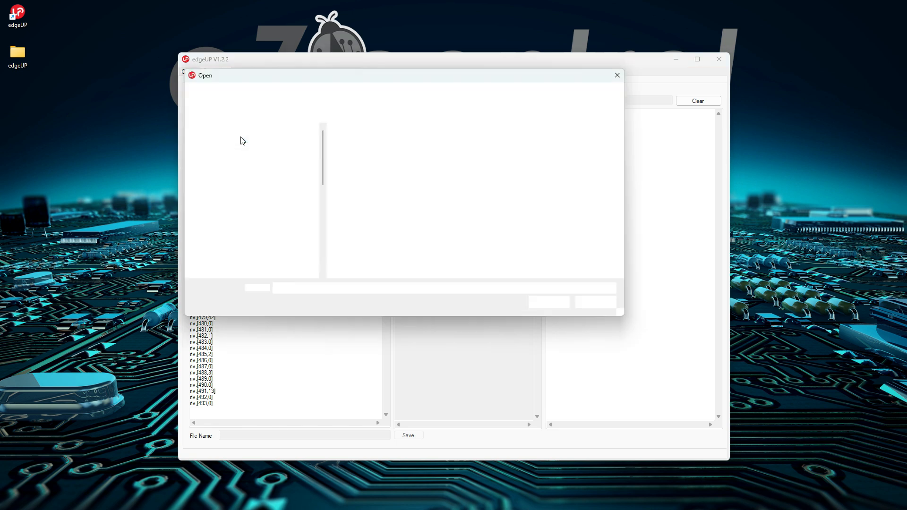
double_click(349, 170)
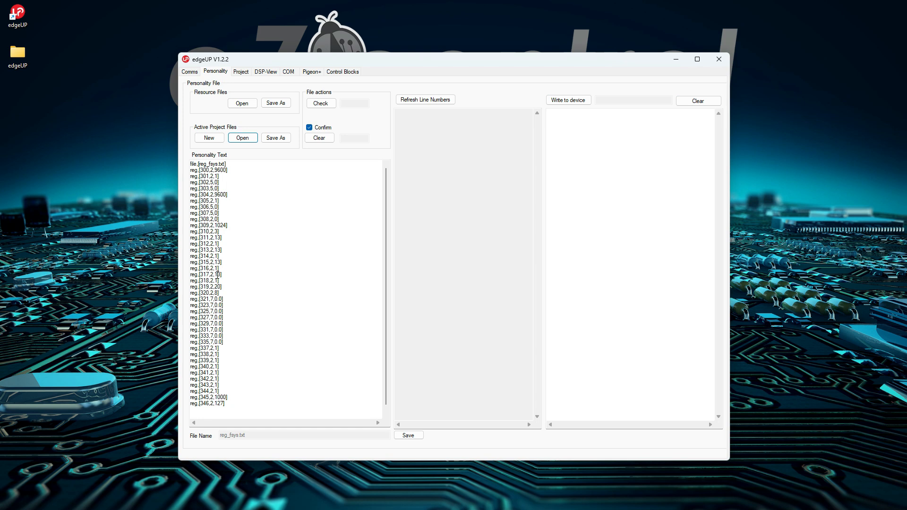
left_click(288, 71)
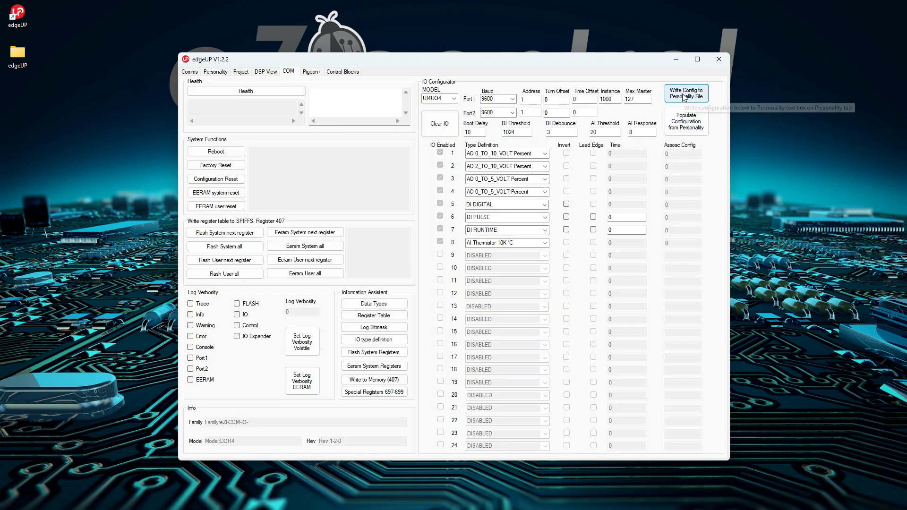